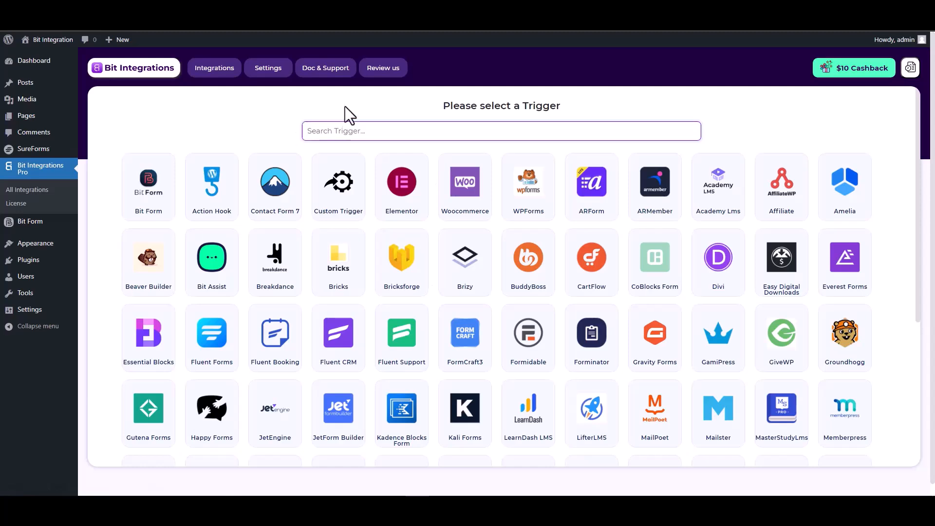
- Find SureForms by searching 'sure' and pick its form named 'SureForms' as the integration trigger
type("sure")
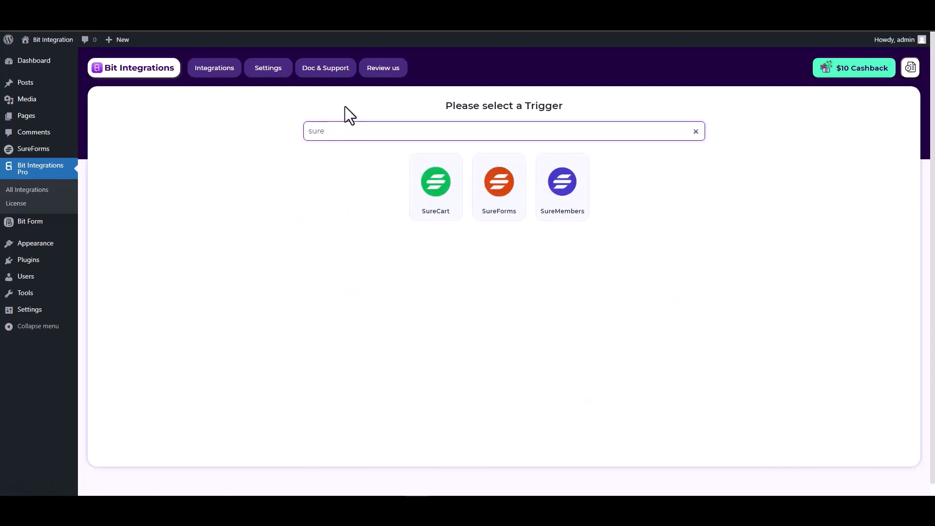
left_click(504, 214)
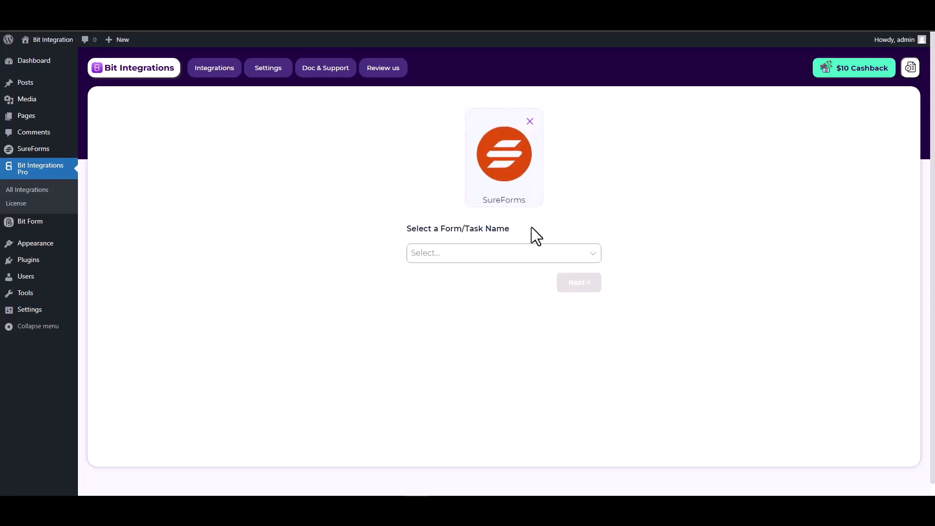
left_click(453, 252)
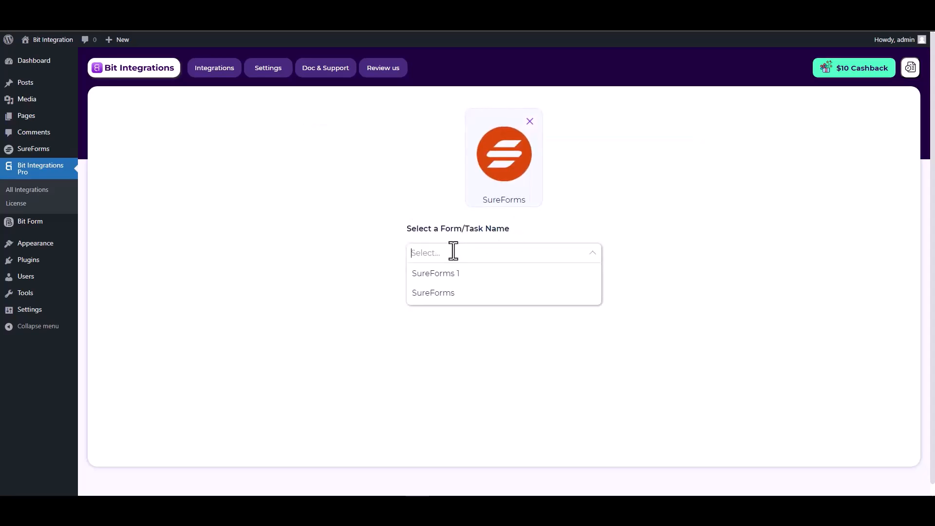
left_click(444, 295)
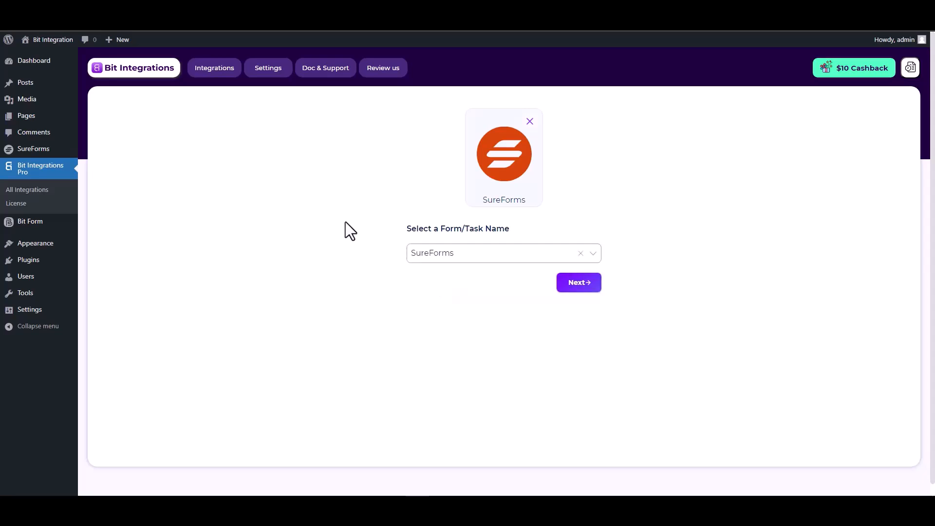
left_click(575, 291)
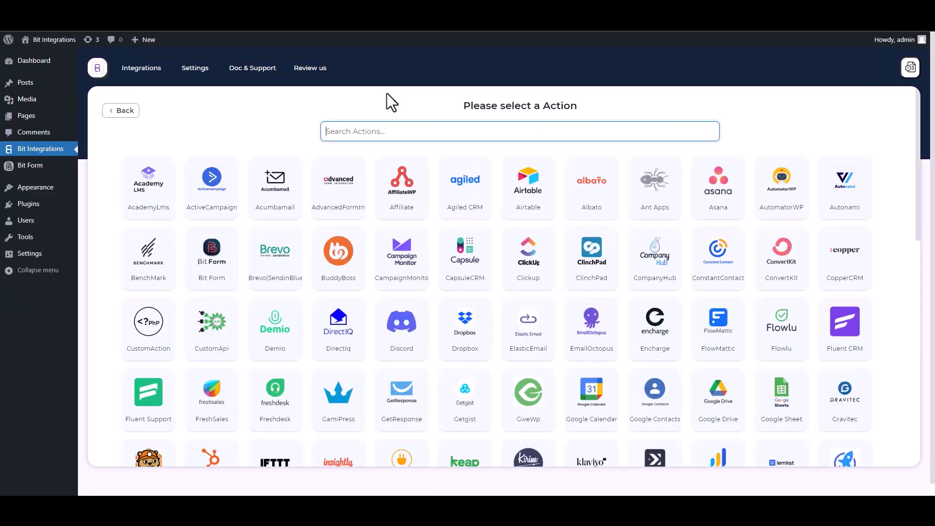
- Search actions for 'SY' and pick the SyncSpider card
type("SY")
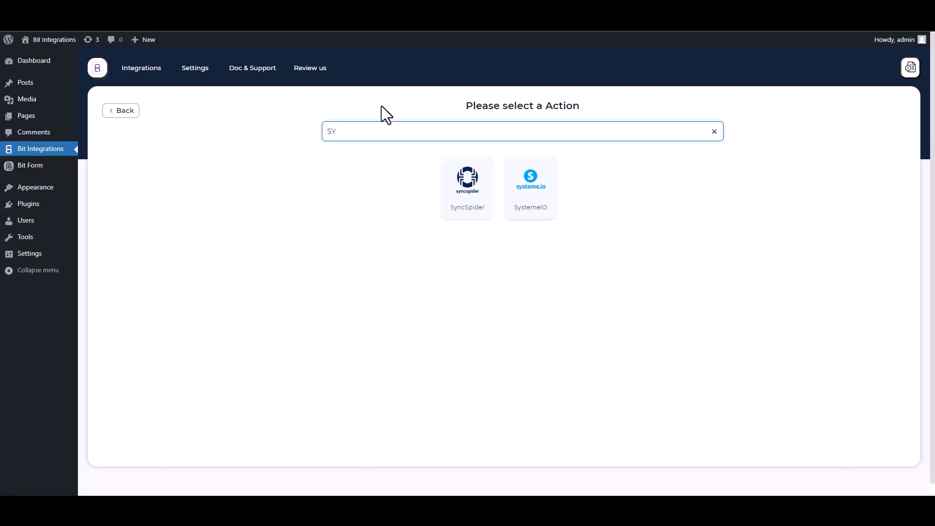
left_click(475, 209)
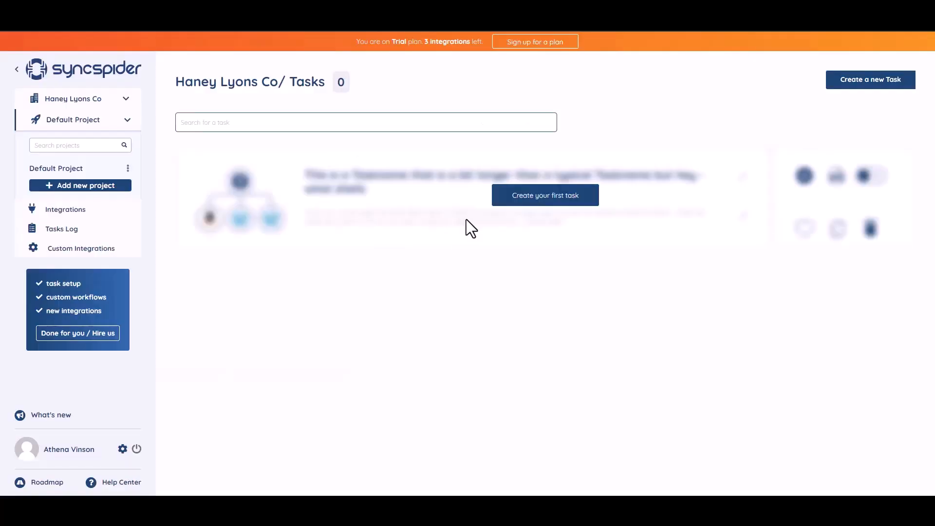
- Start the first SyncSpider task with WebHooks and MailerLite as the two connected apps
left_click(538, 207)
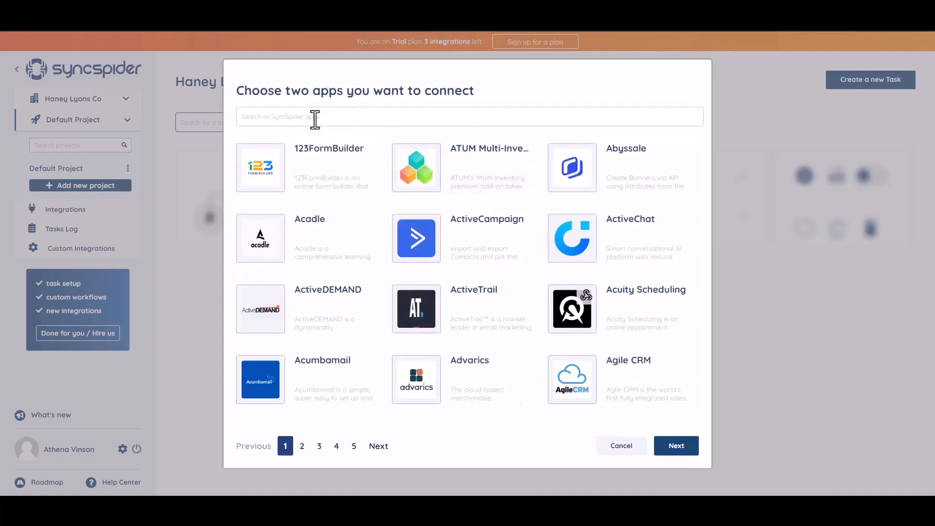
type("WEB")
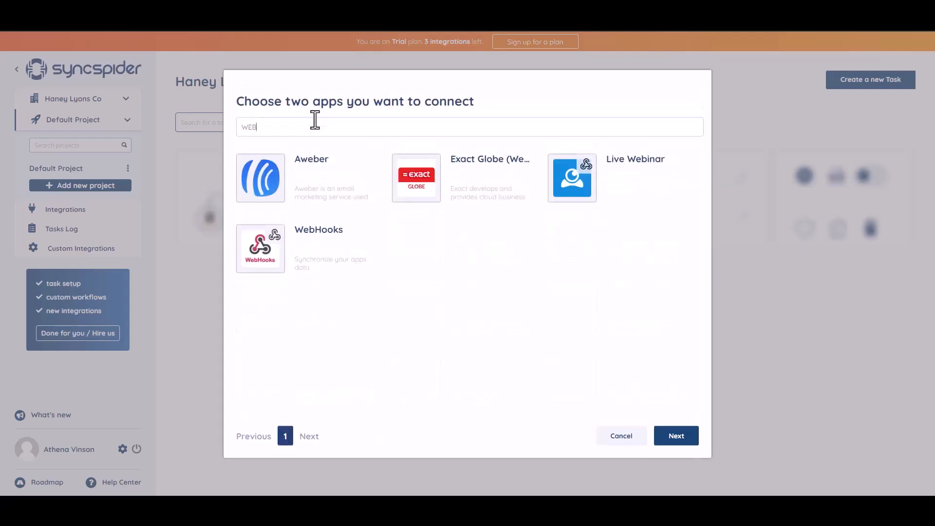
left_click(320, 248)
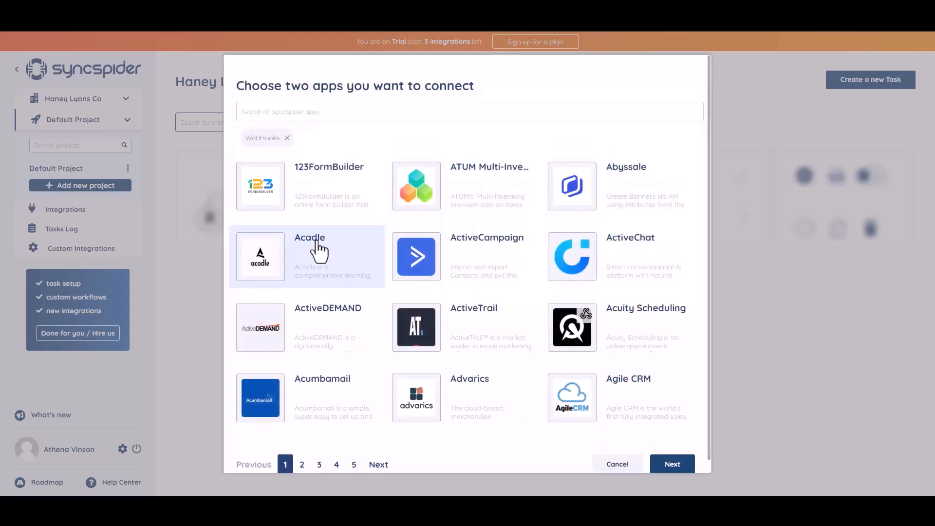
left_click(338, 111)
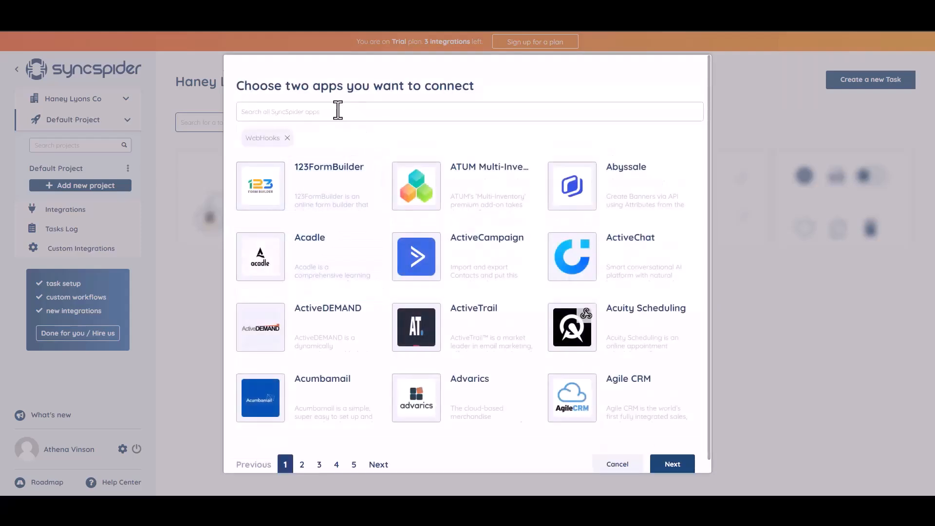
type("s")
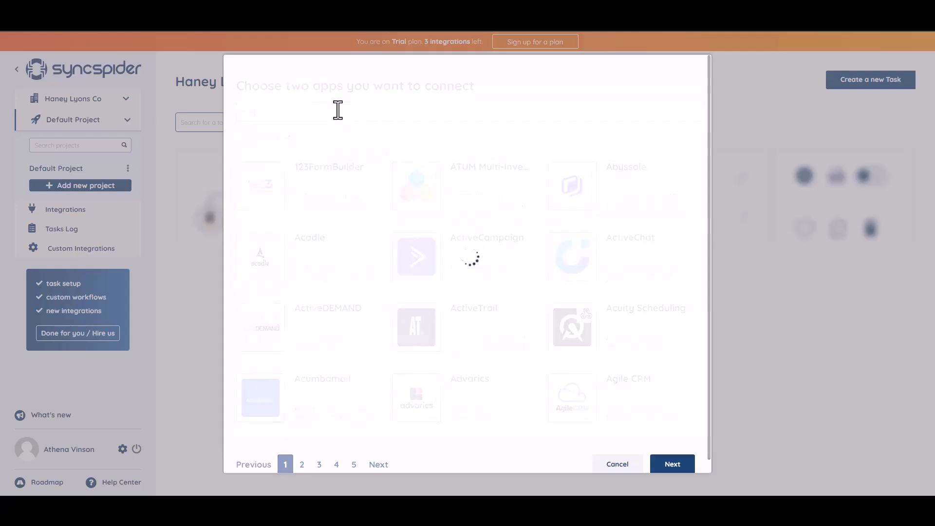
left_click(452, 197)
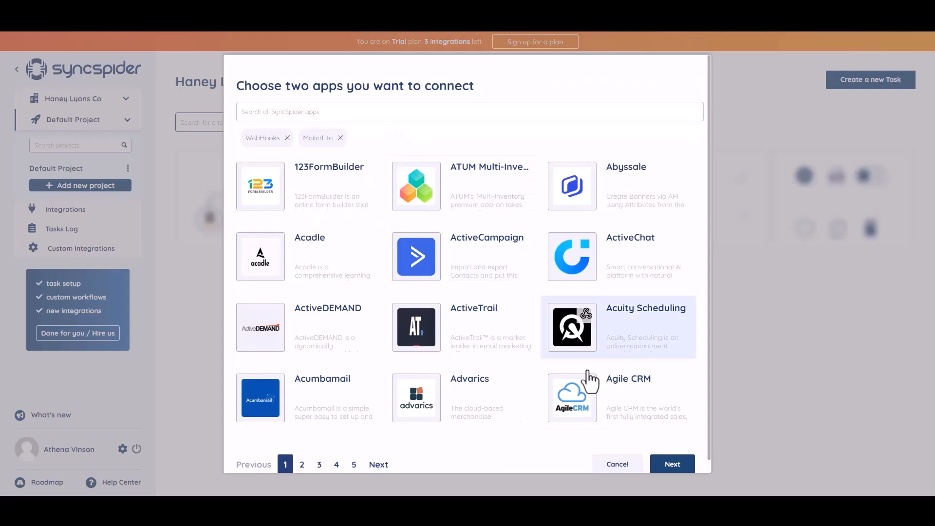
- Build the flow from scratch with a new WebHooks source named 'Bit Integrations' and copy its webhook URL
left_click(669, 469)
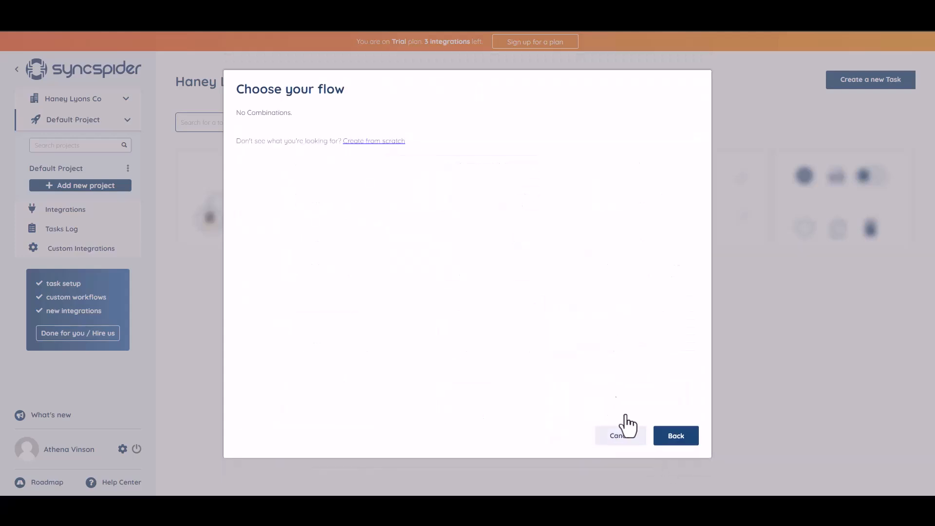
left_click(367, 142)
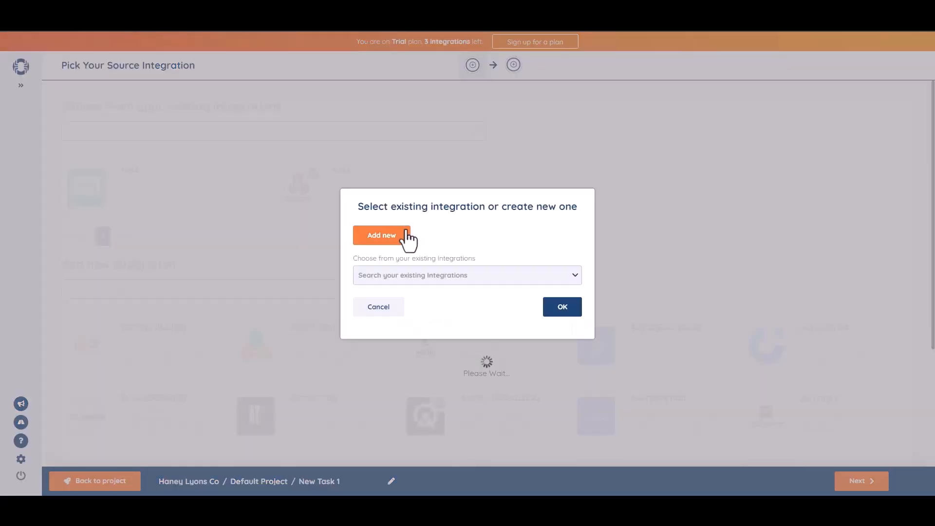
left_click(405, 234)
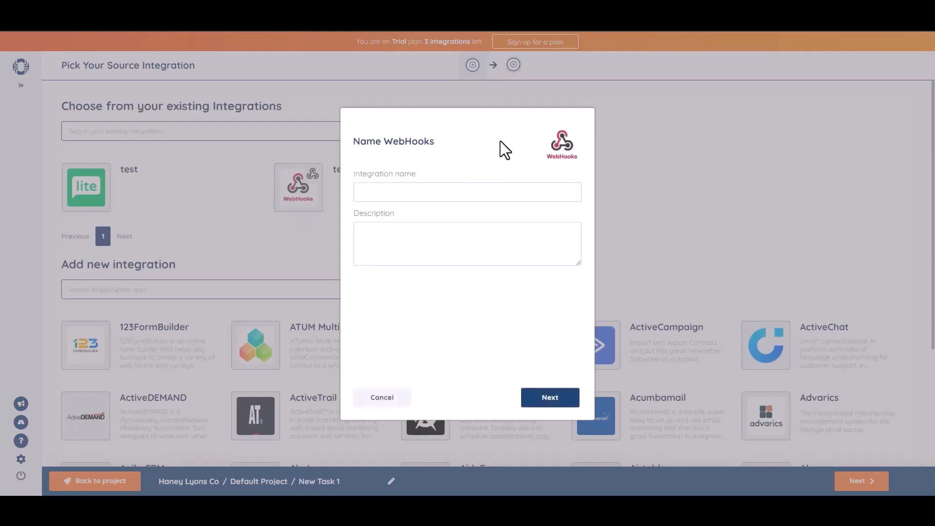
type("Bit Integrations")
left_click(553, 402)
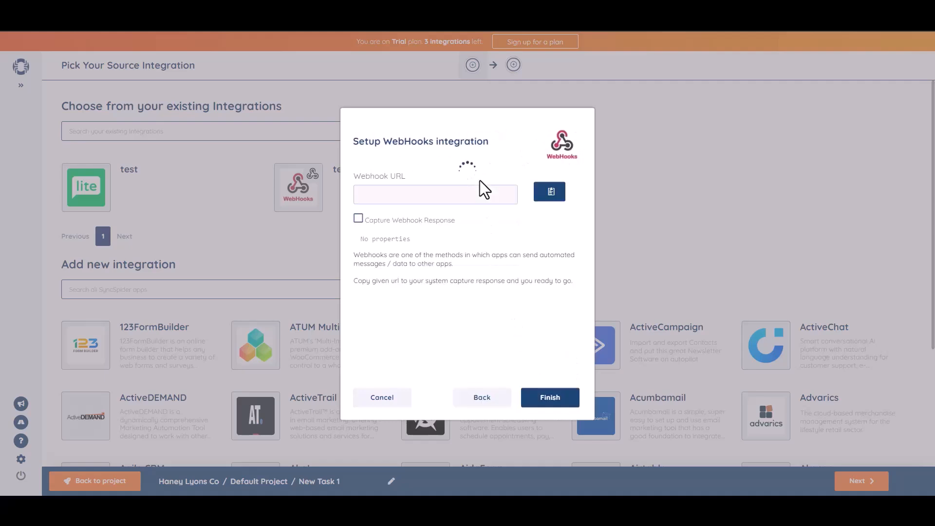
left_click(552, 195)
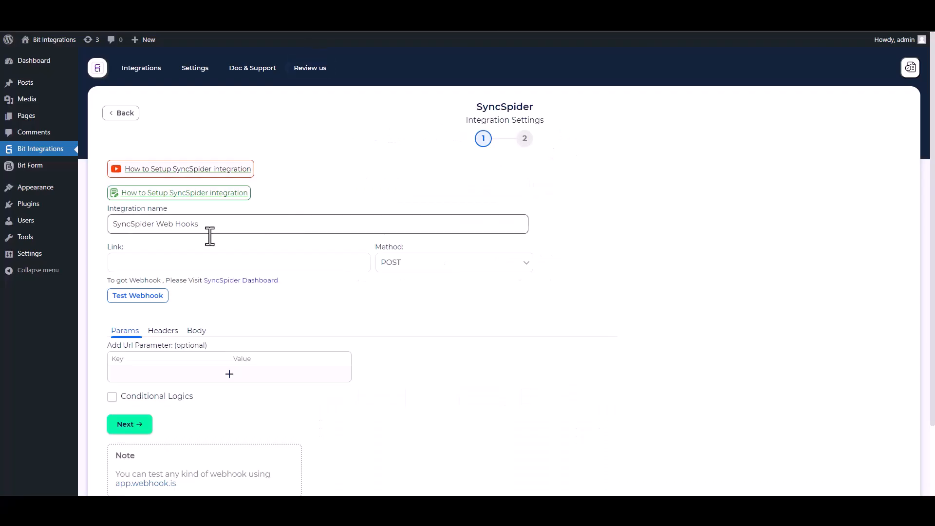
- Paste the webhook URL as the link, enable Send All Data, and set Content-Type to application/json
key("ctrl+v")
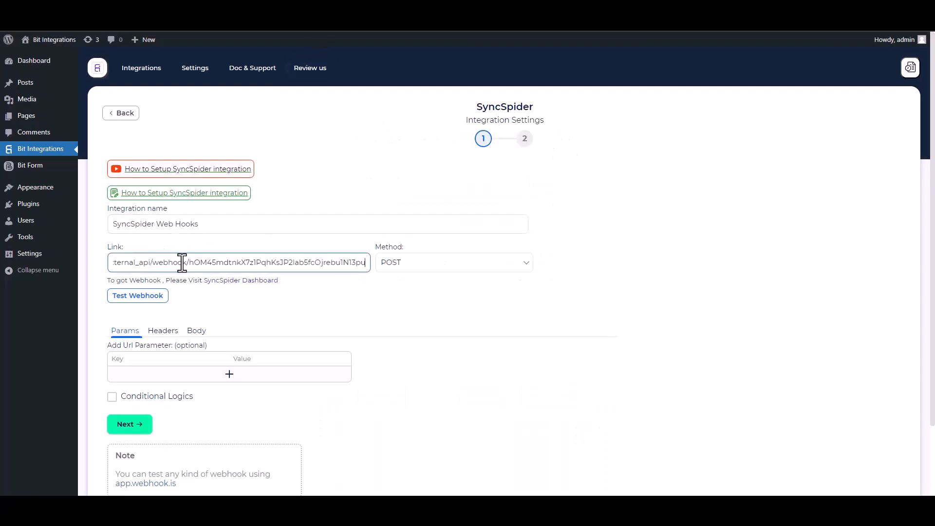
left_click(196, 335)
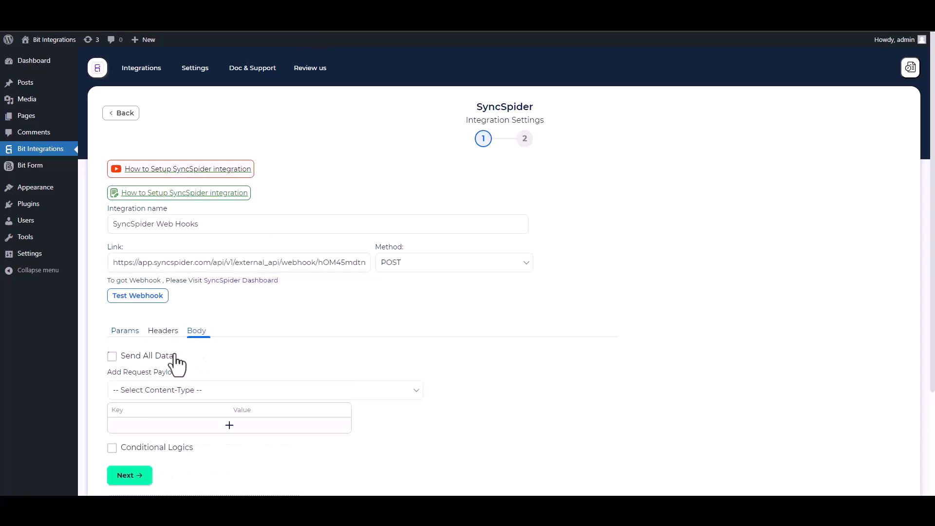
left_click(126, 358)
left_click(171, 392)
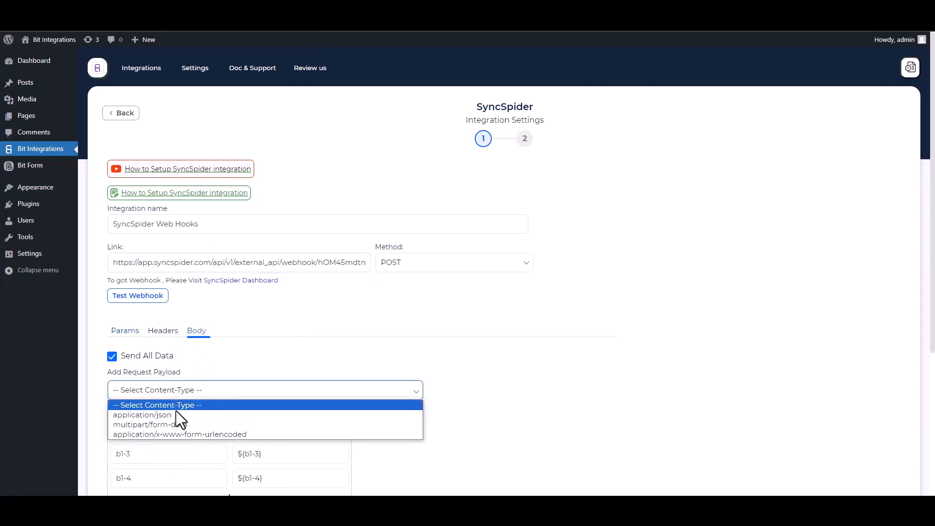
left_click(174, 414)
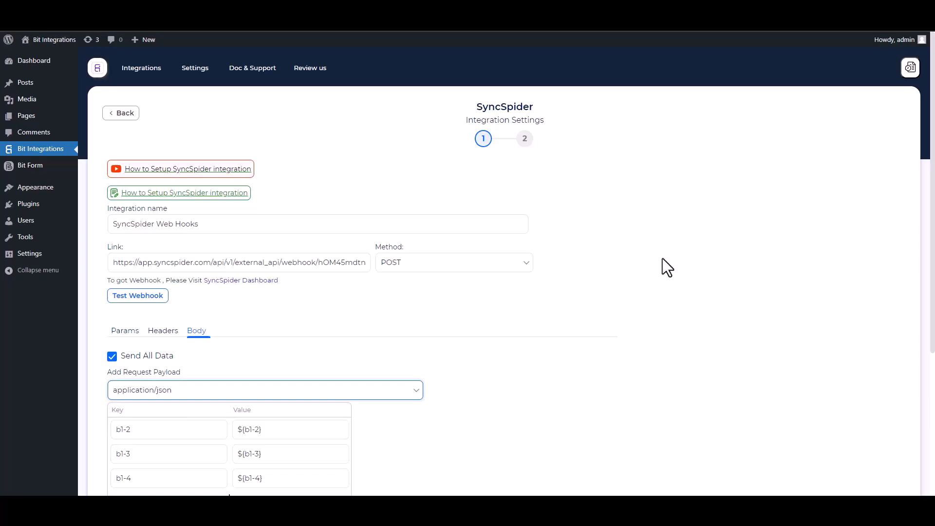
scroll(663, 263, "down", 2)
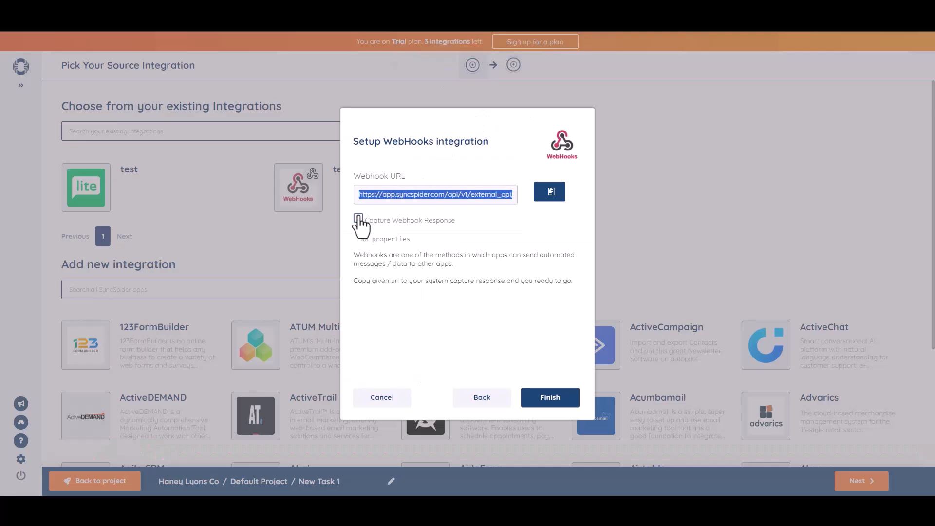
- Turn on webhook capture and send a test request so fields b1-2, b1-3 and b1-4 appear
left_click(358, 220)
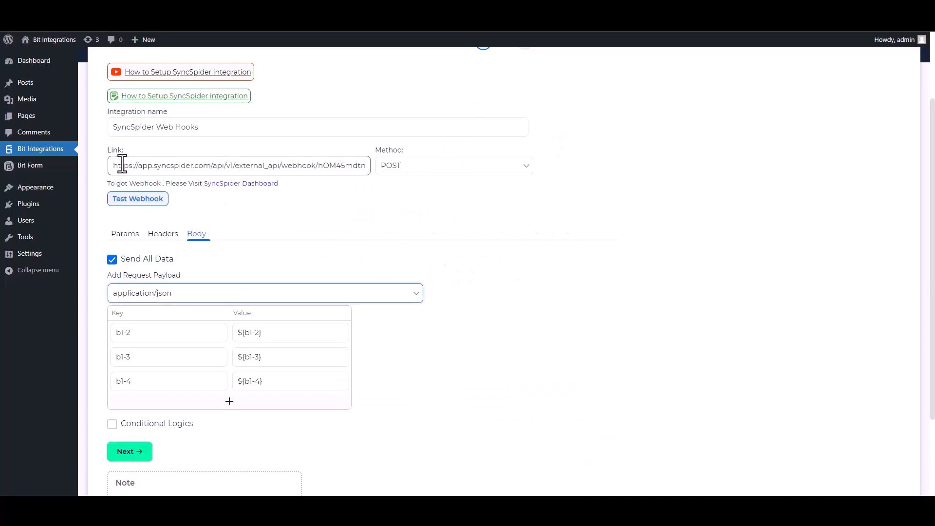
left_click(139, 199)
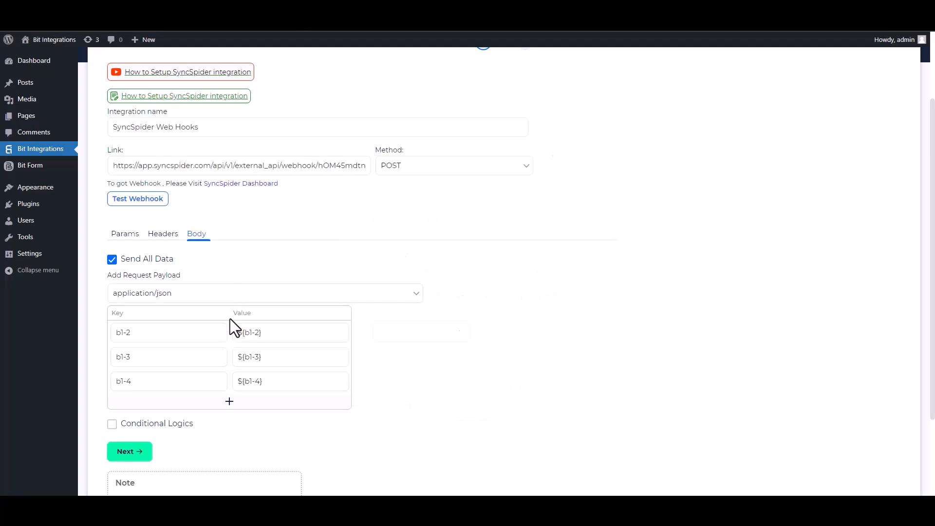
- Leave conditional logic off and finish and save the SyncSpider integration
scroll(585, 273, "down", 2)
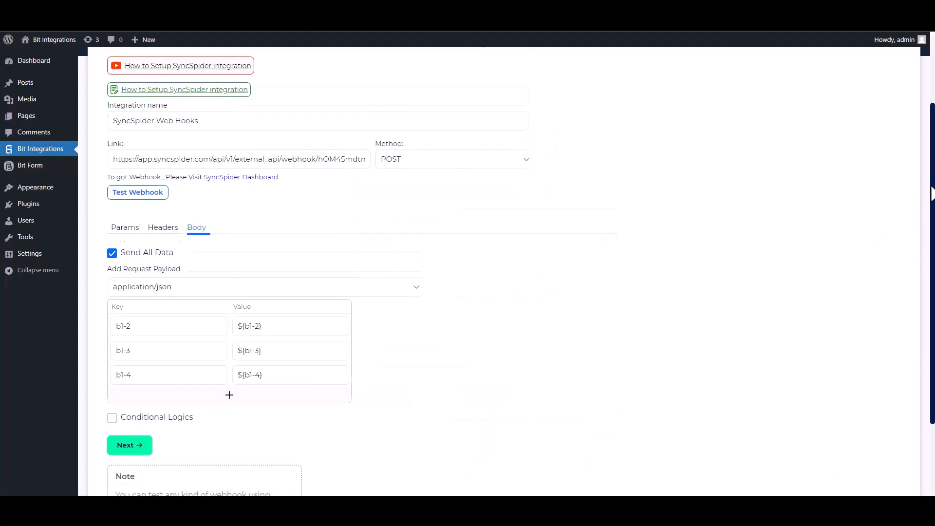
left_click(112, 331)
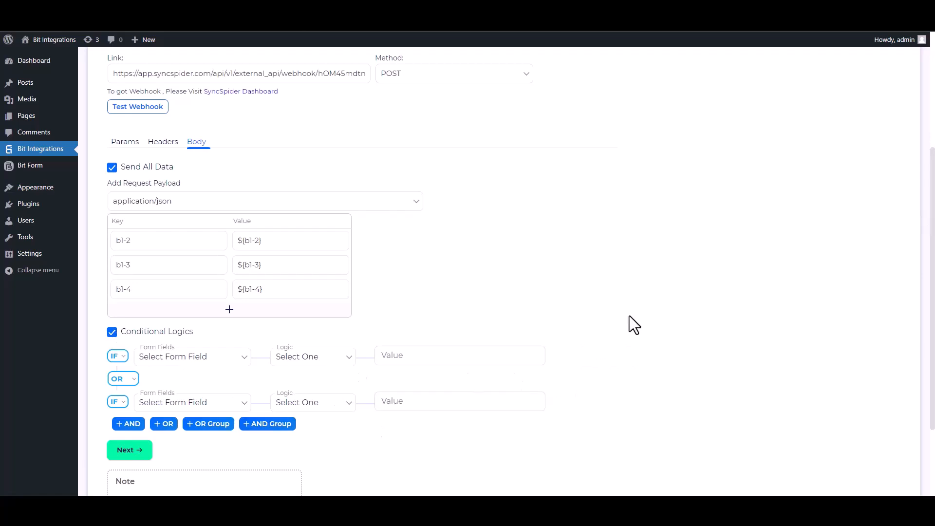
left_click(113, 333)
left_click(138, 363)
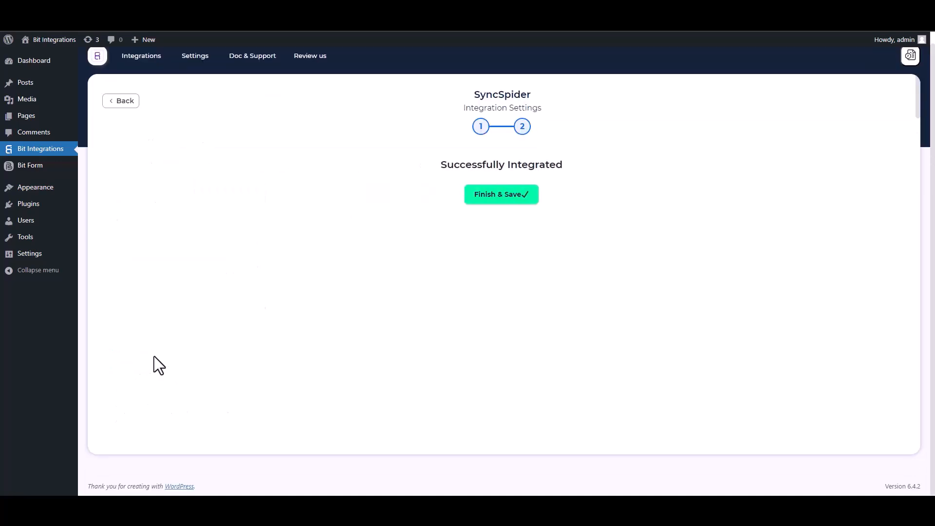
left_click(486, 201)
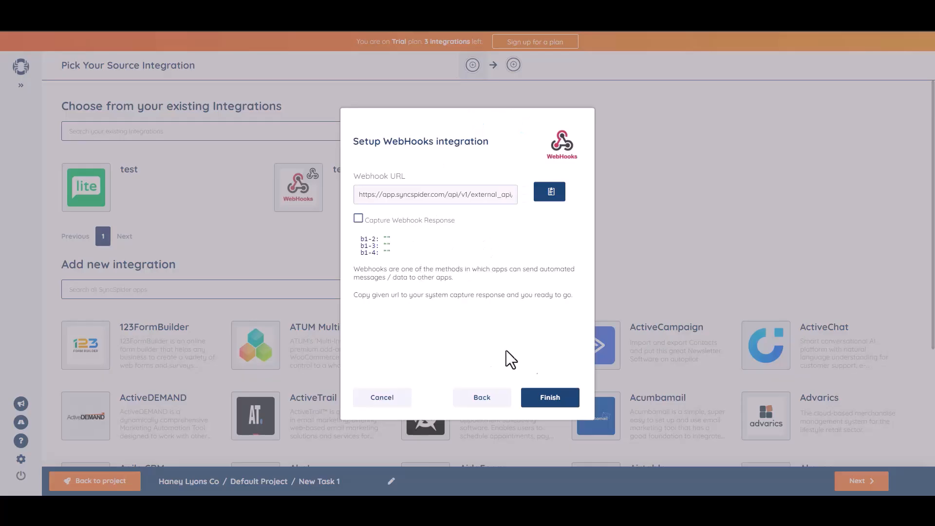
- Confirm the WebHooks source, then add a MailerLite target named 'Bit Integration' and paste its API key
left_click(548, 398)
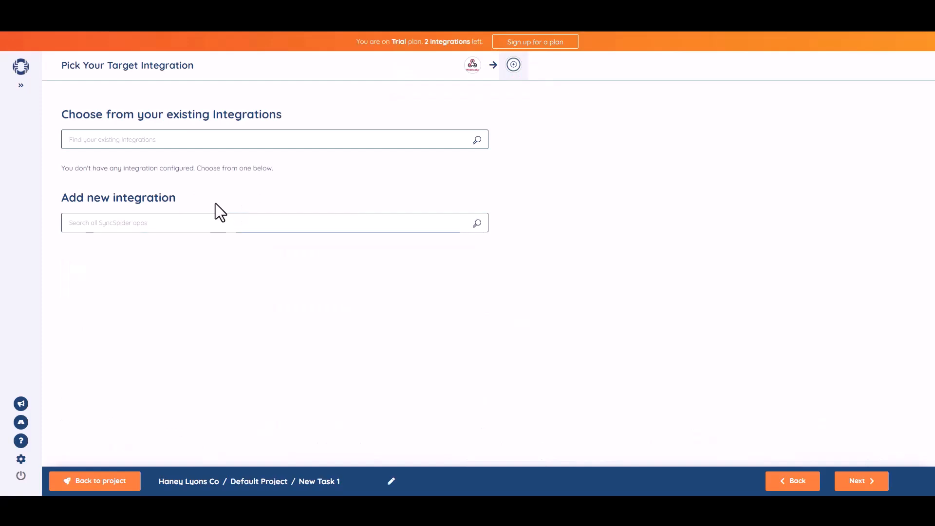
left_click(245, 226)
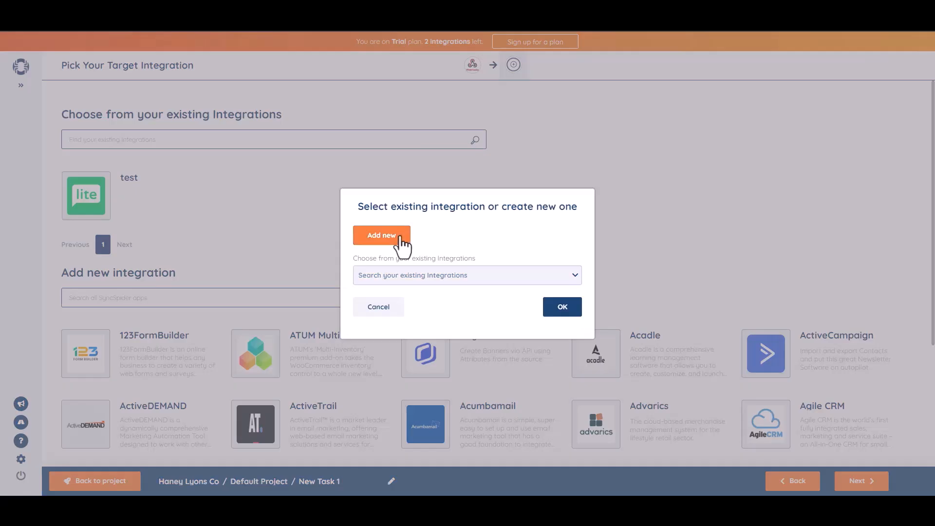
left_click(400, 238)
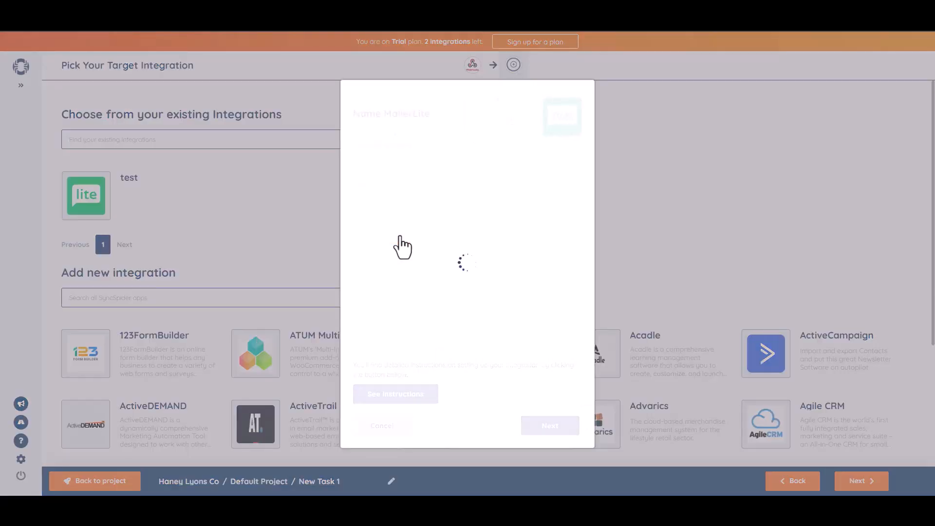
left_click(392, 163)
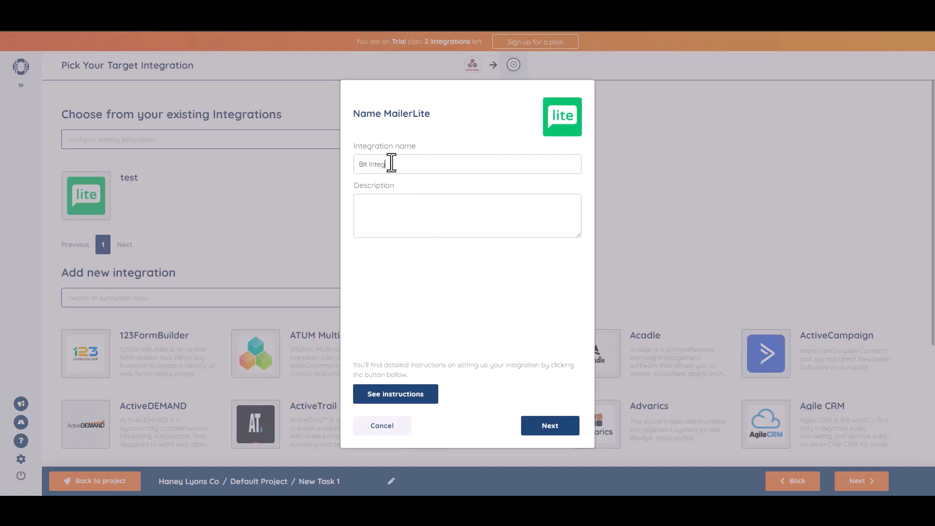
type("Bit Integrations")
left_click(551, 426)
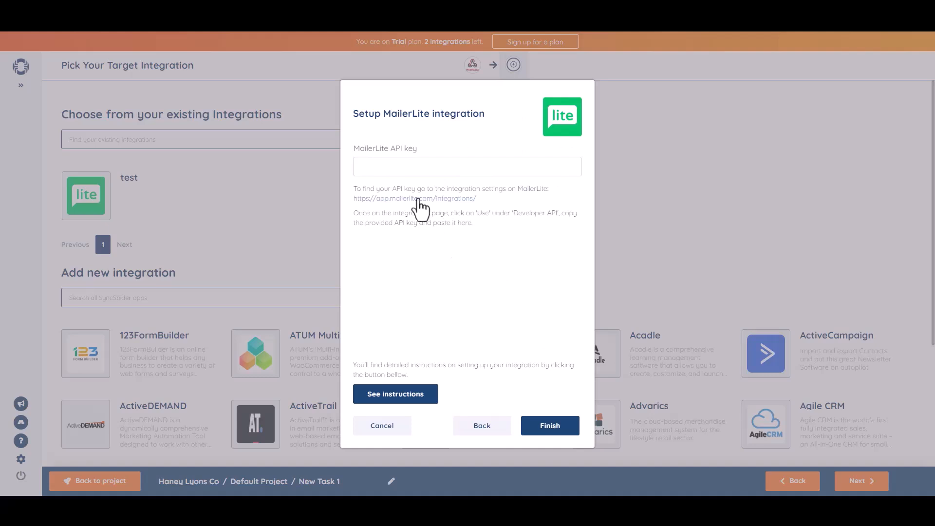
key("ctrl+v")
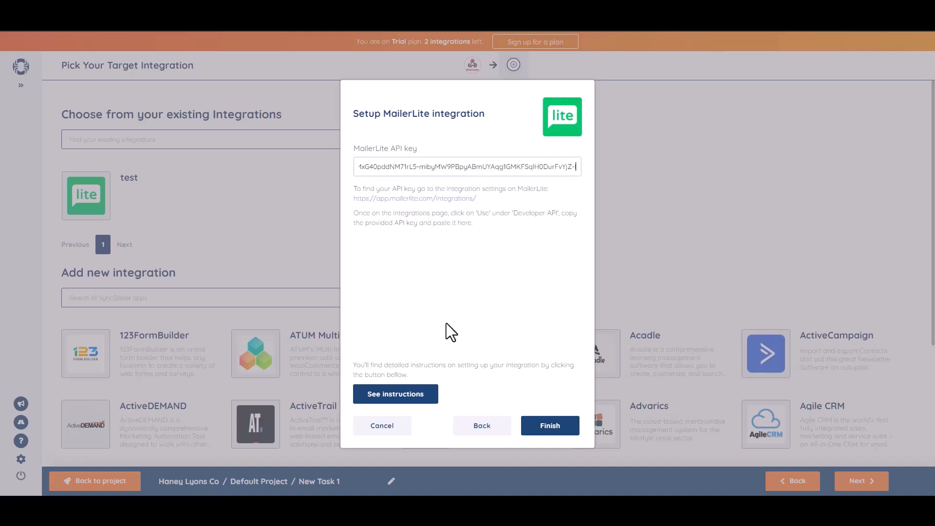
- Finish the 'Bit Integrations' MailerLite setup to reach the task's Source Filter step
left_click(559, 431)
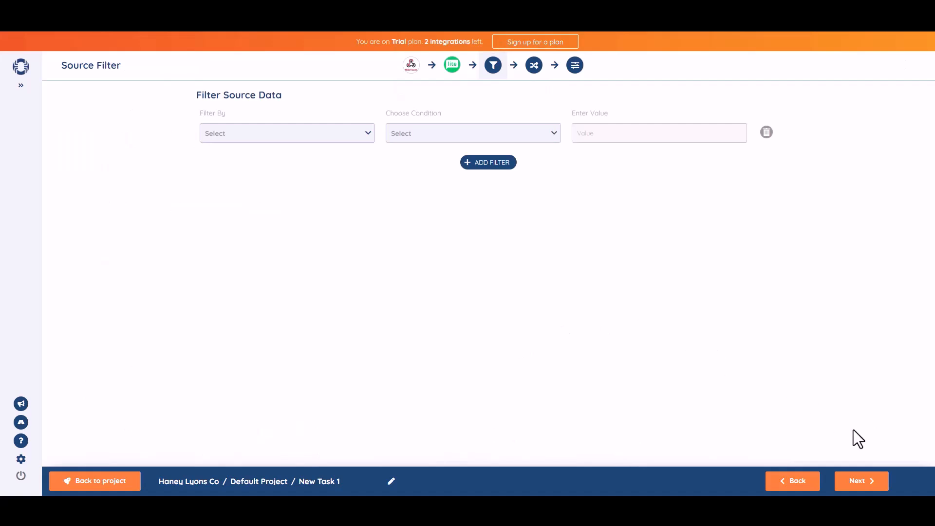
- Map b1-2 to subscriber Name and b1-3 to Email, then continue to Task Settings
left_click(862, 481)
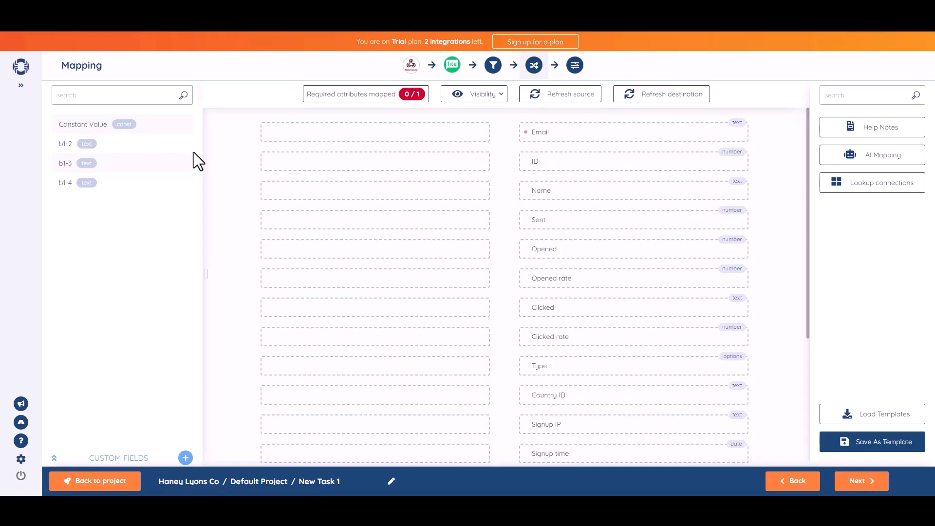
left_click_drag(108, 145, 407, 191)
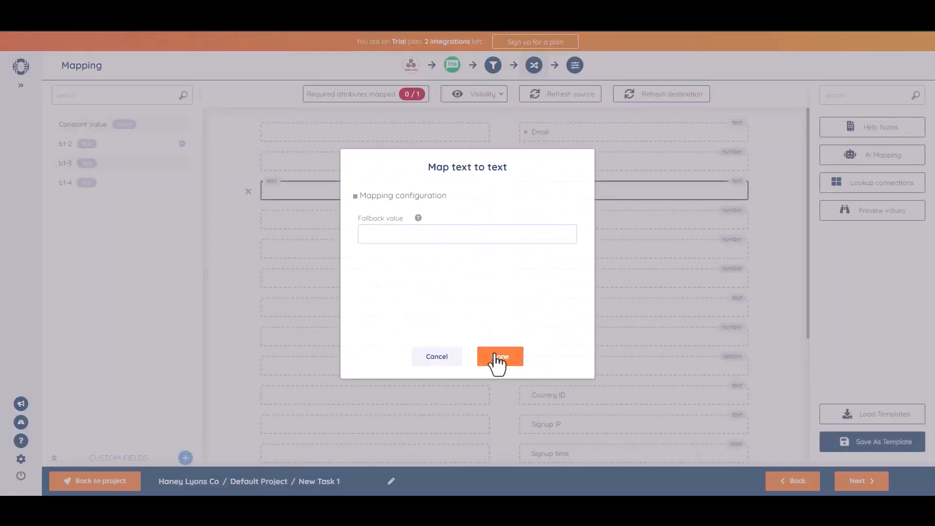
left_click(498, 358)
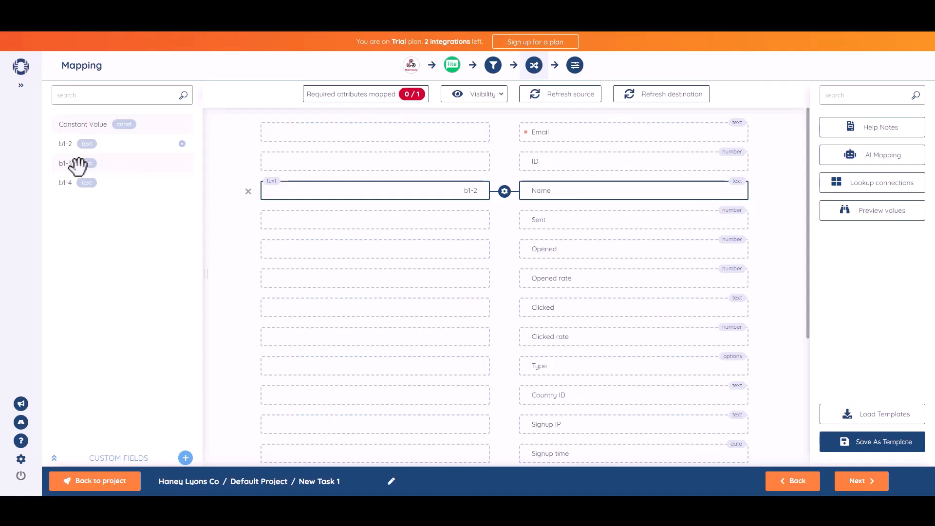
left_click_drag(70, 164, 390, 132)
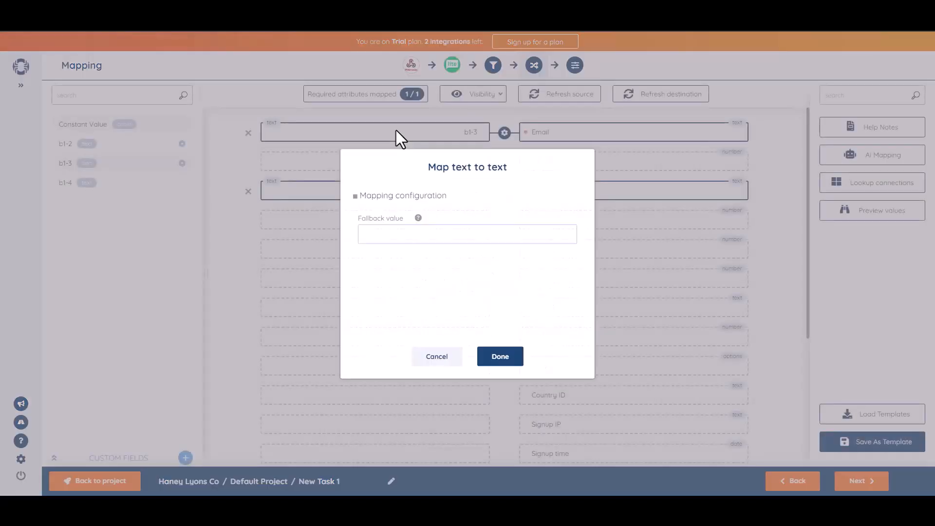
left_click(511, 360)
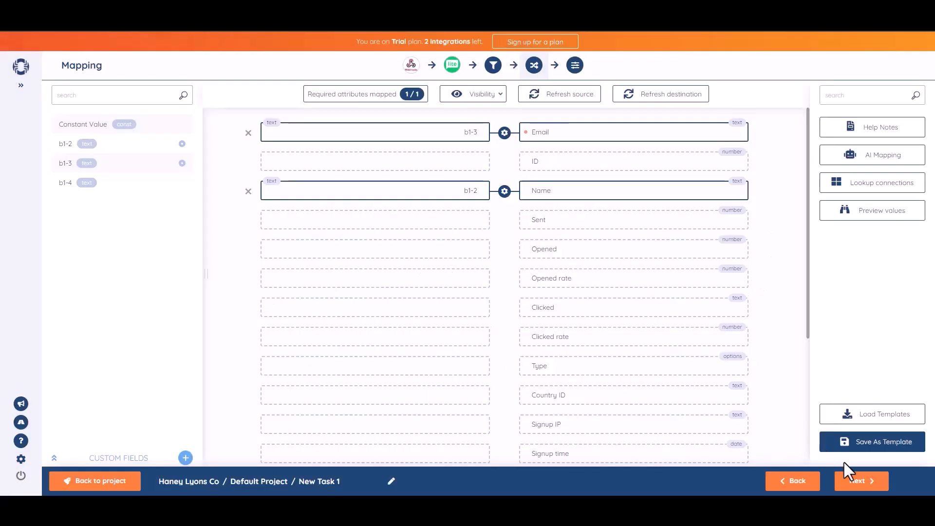
left_click(859, 482)
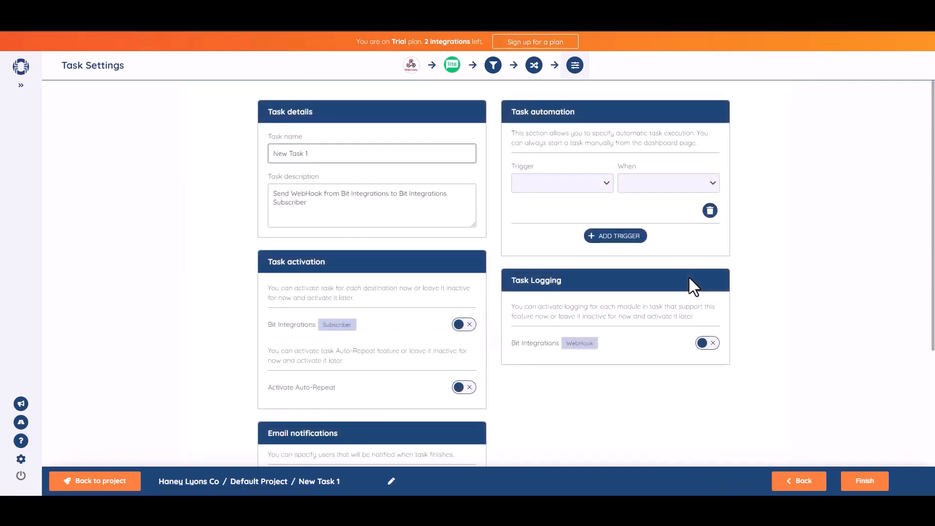
- Rename the SyncSpider task to 'Bit Integrations'
triple_click(339, 161)
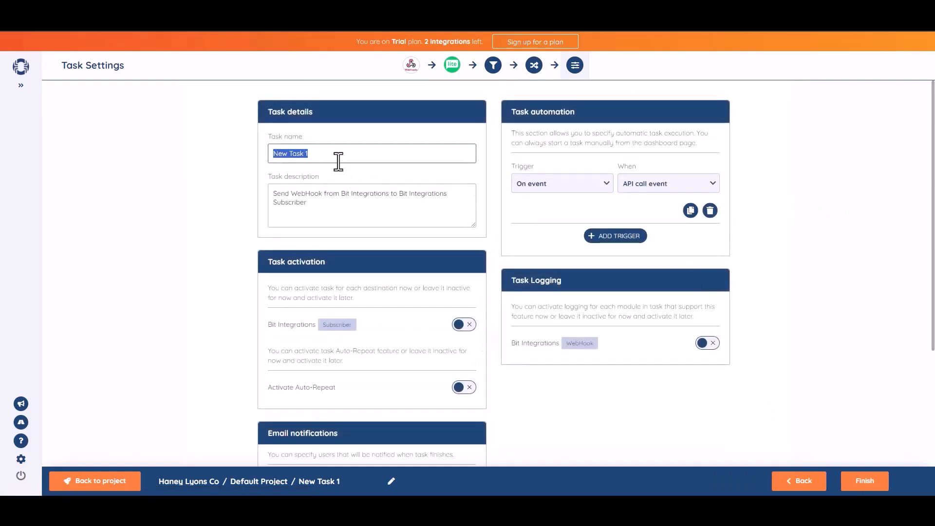
type("Bit Integrations")
left_click(861, 232)
- Switch on activation for the Bit Integrations Subscriber destination
scroll(861, 232, "down", 1)
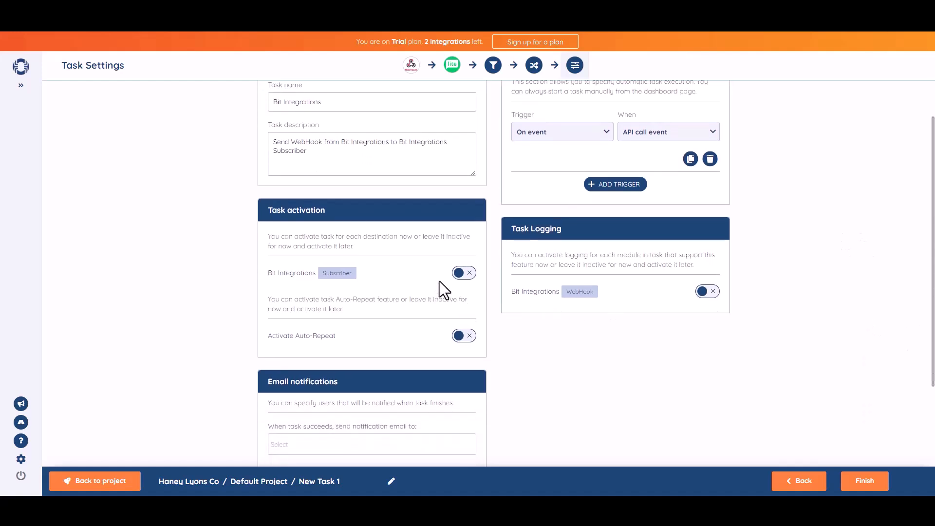
left_click(471, 278)
scroll(879, 436, "down", 2)
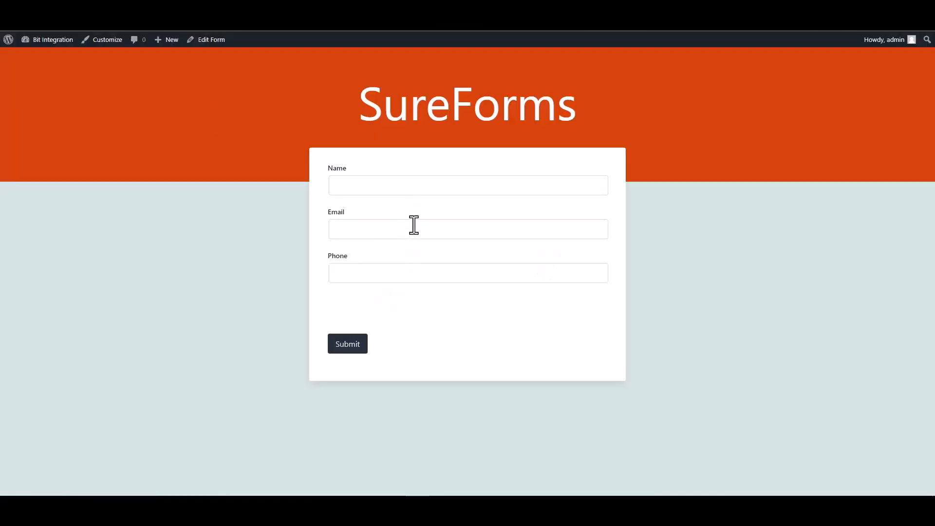
- Fill the form with Name 'Bit Integrations', a test email address and a phone number
left_click(367, 191)
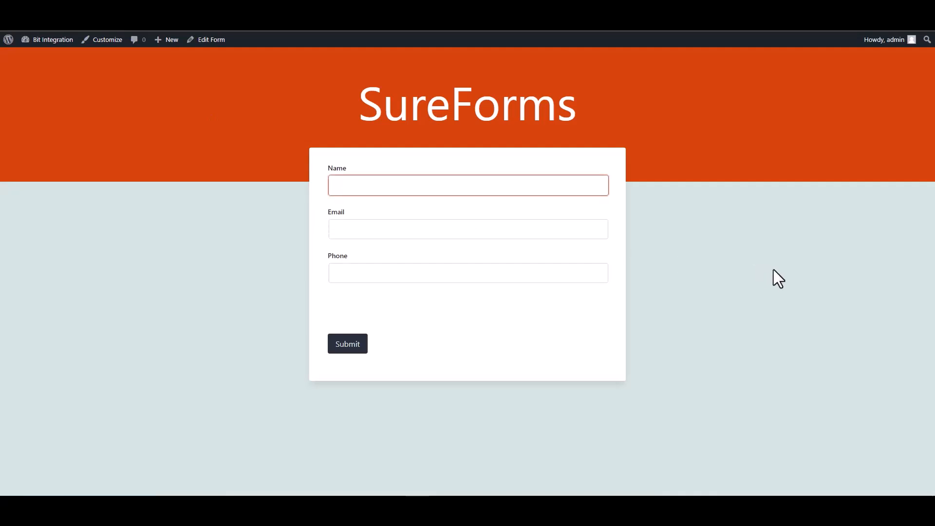
type("Bit Integrations")
key("Tab")
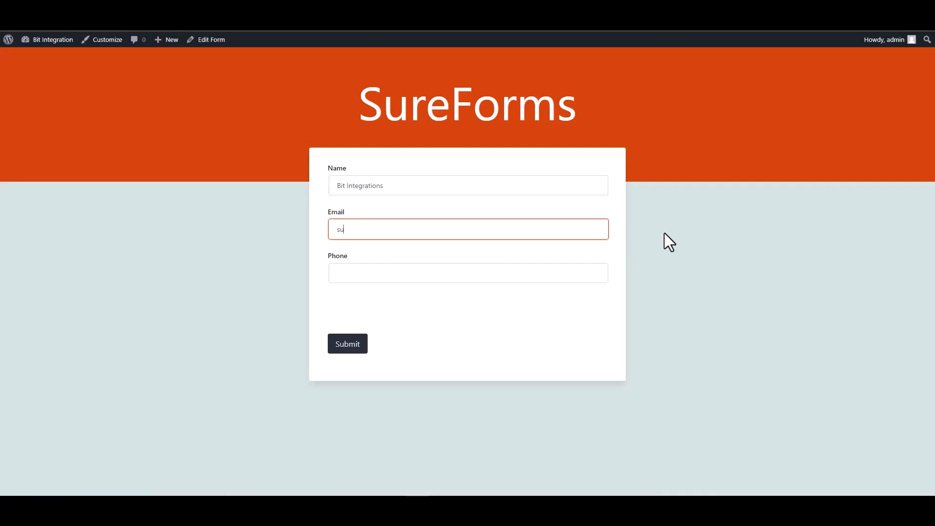
left_click(556, 266)
type("444555666")
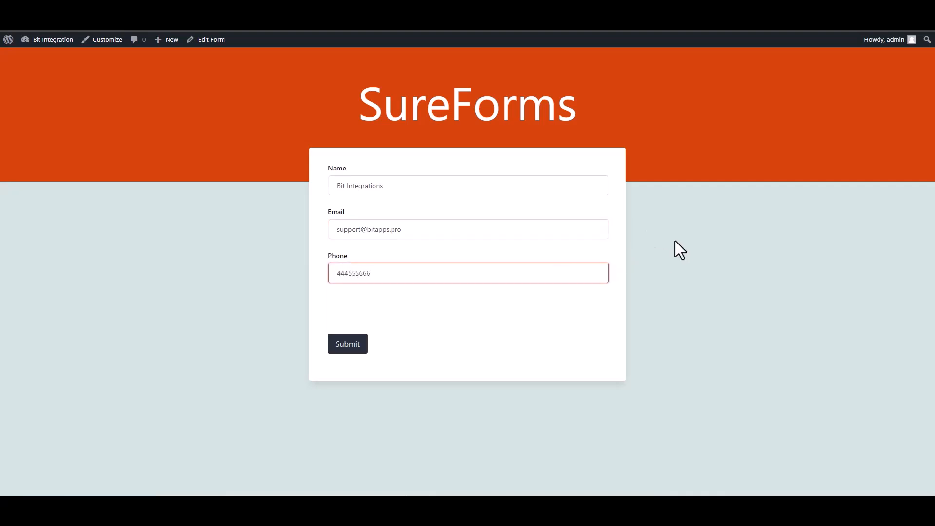
- Submit the test entry and check the success confirmation message
left_click(357, 347)
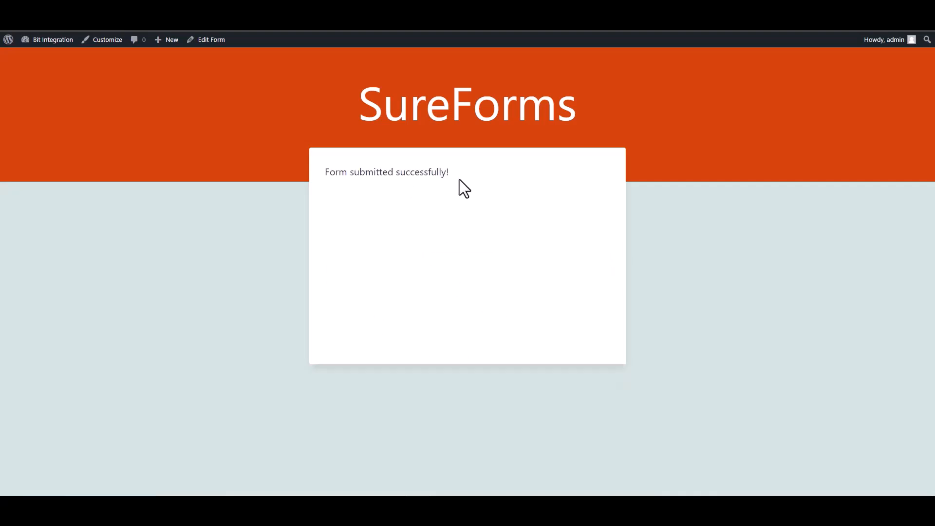
left_click_drag(460, 179, 320, 172)
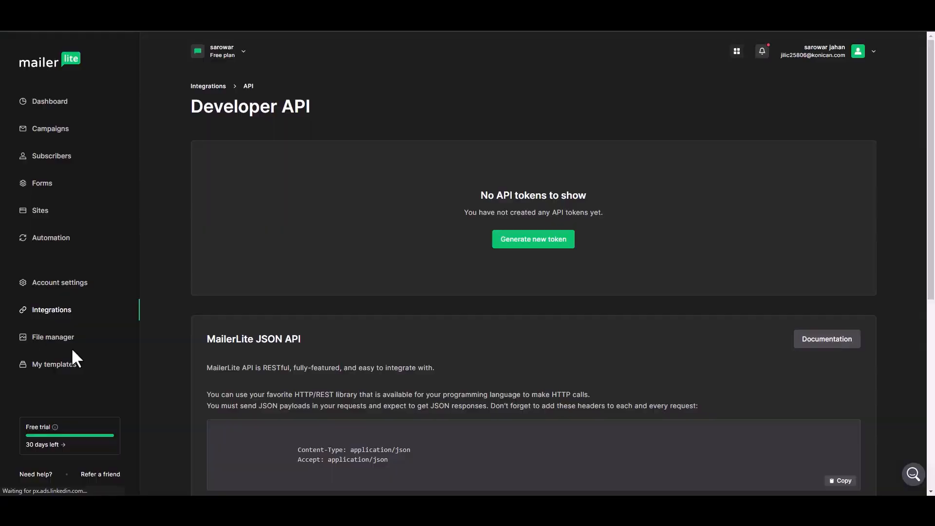
left_click(48, 174)
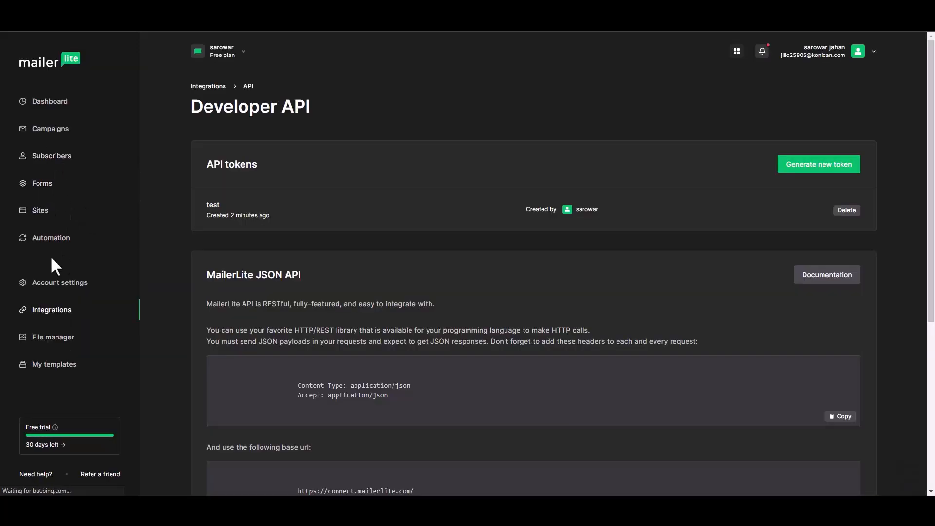
- Open the new 'Bit Integrations' subscriber's profile from MailerLite's Subscribers list and review it
left_click(58, 168)
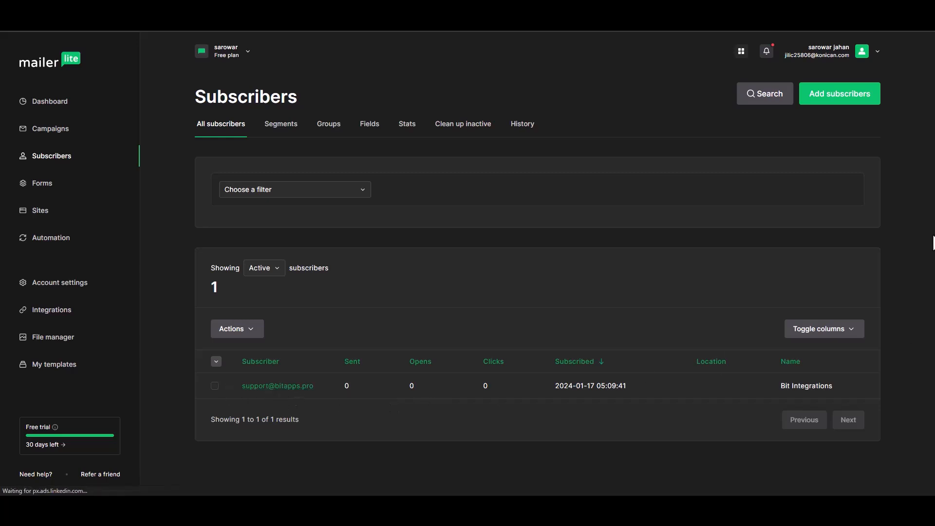
left_click(298, 387)
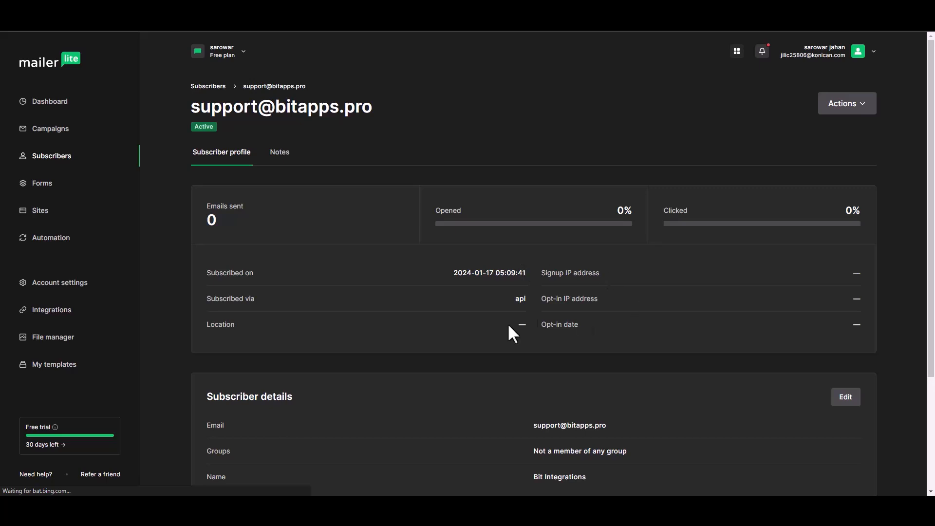
left_click_drag(931, 184, 931, 286)
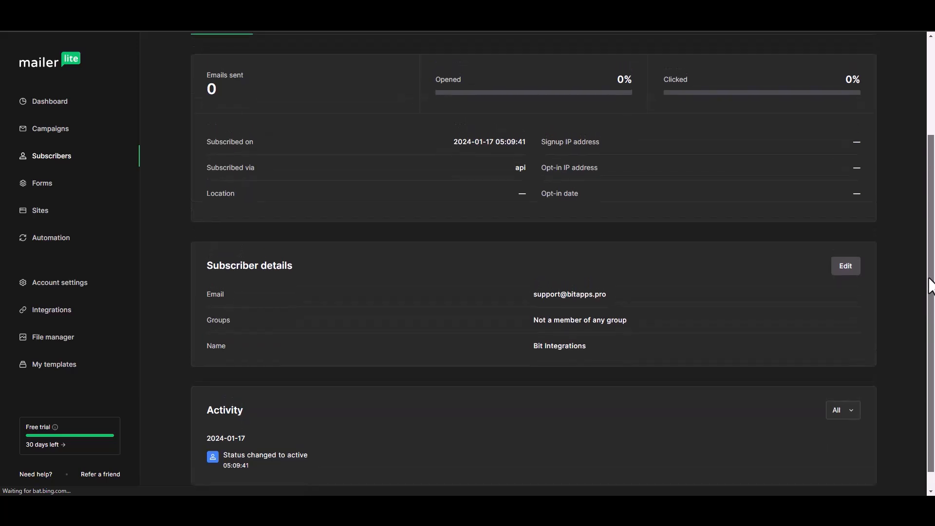